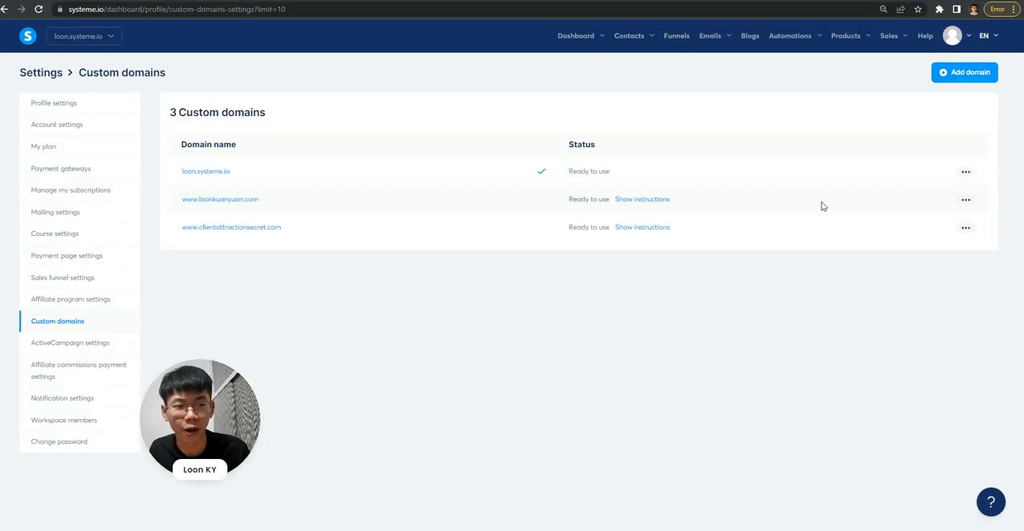
click(950, 79)
click(428, 278)
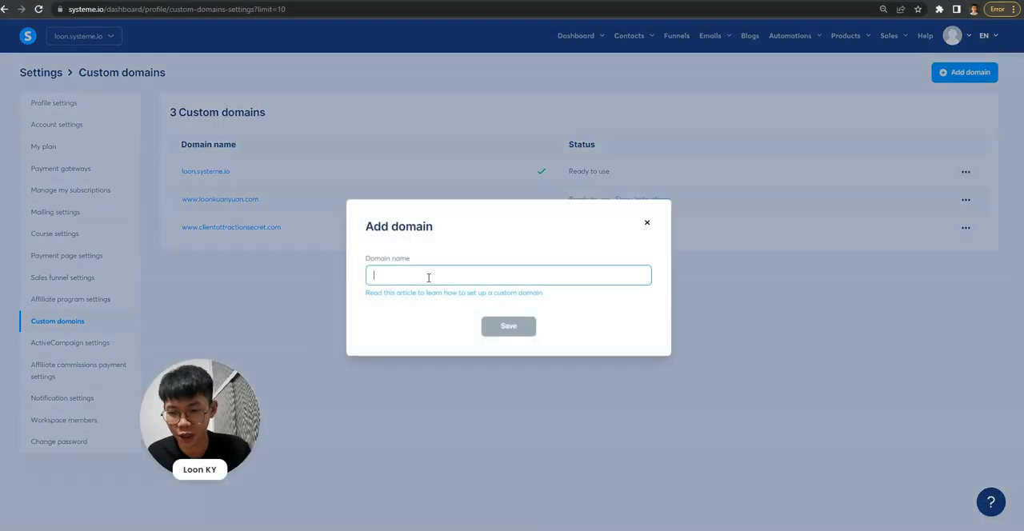
text(www.loonengineering.com)
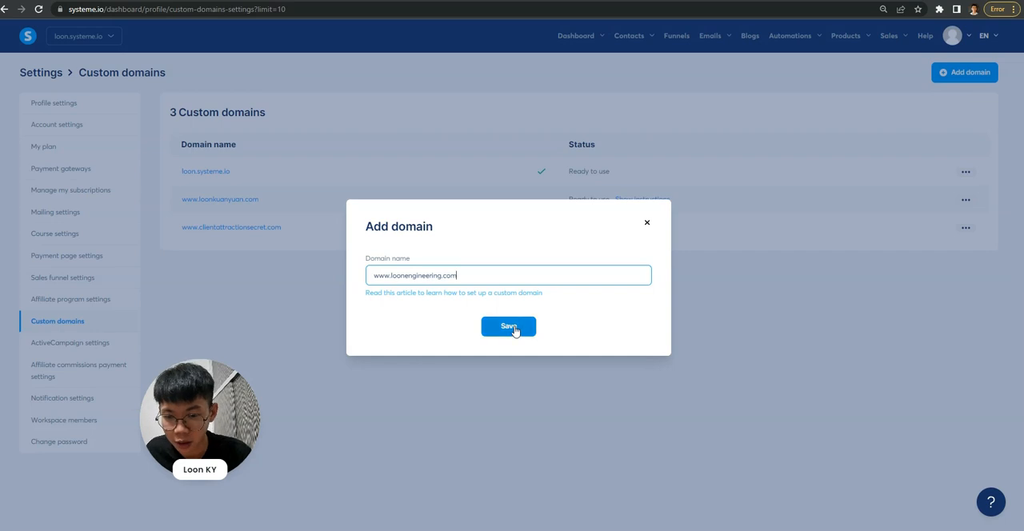
click(515, 325)
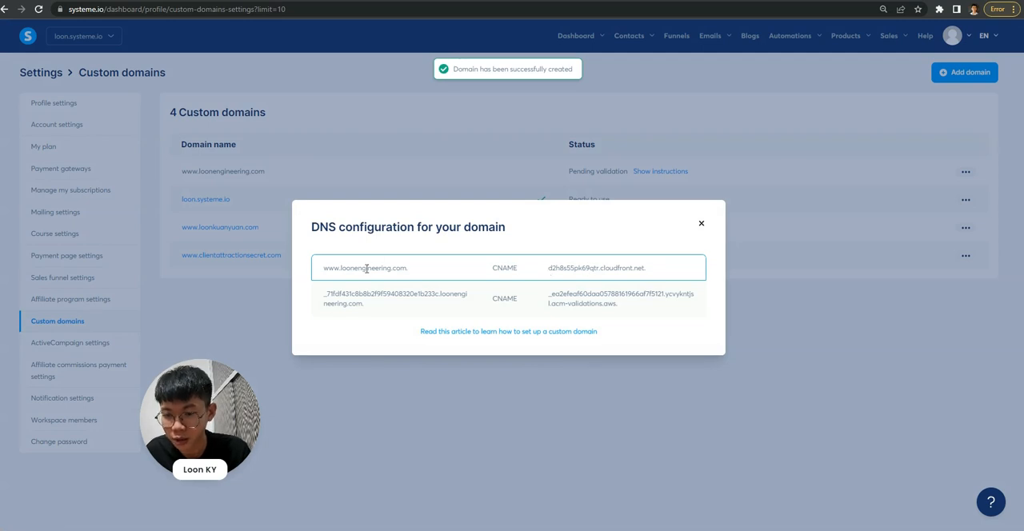
- Review the first CNAME record's host and target, and open the DNS settings of loonengineering.com in Google Domains
drag(392, 269, 309, 272)
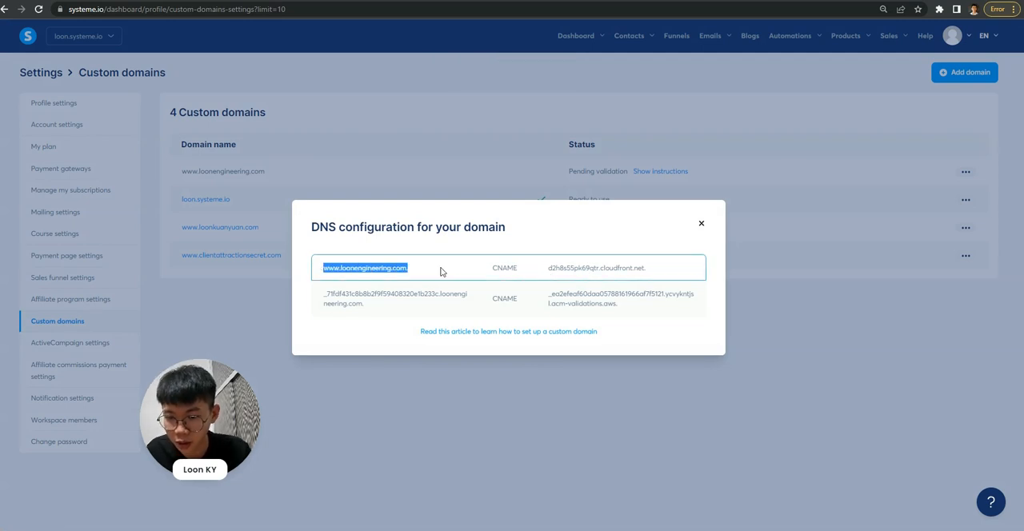
click(551, 267)
drag(544, 270, 656, 257)
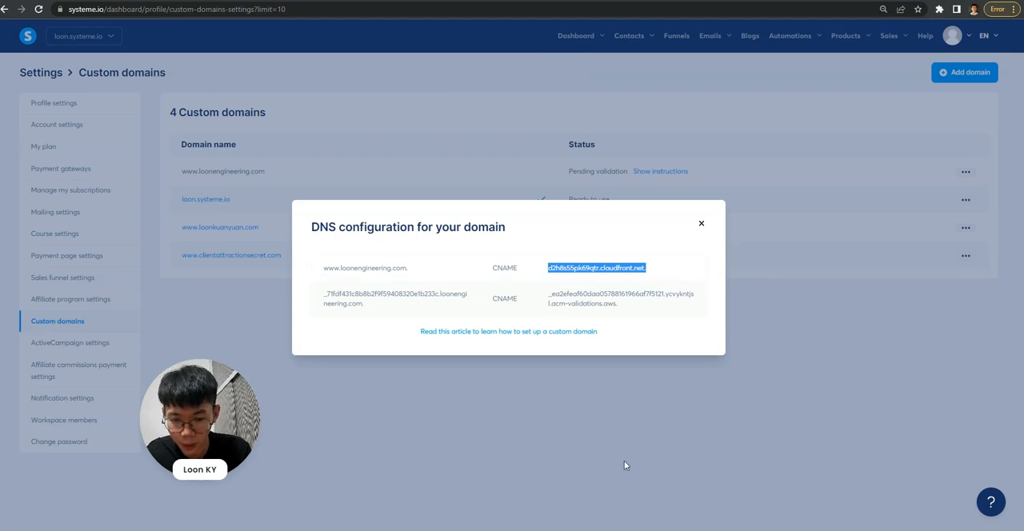
mouse_move(687, 530)
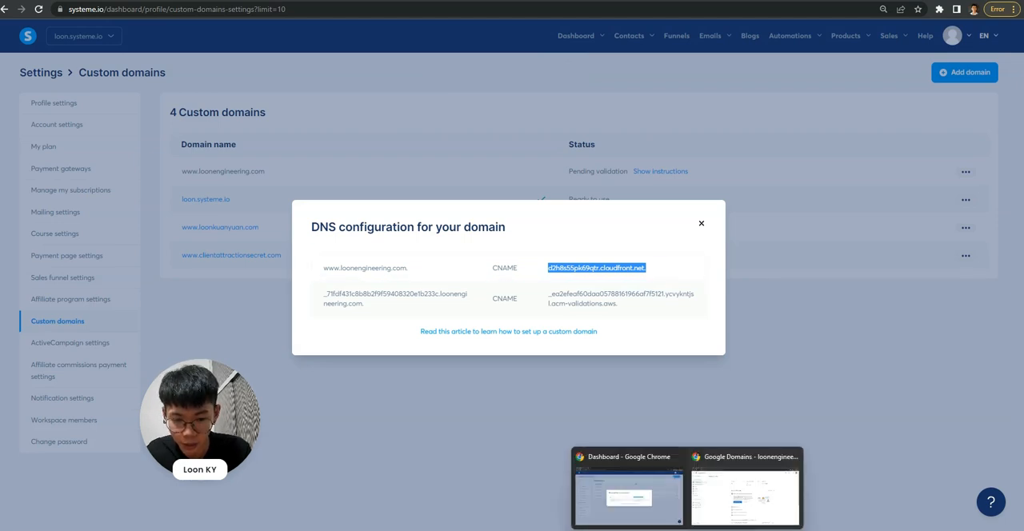
click(744, 490)
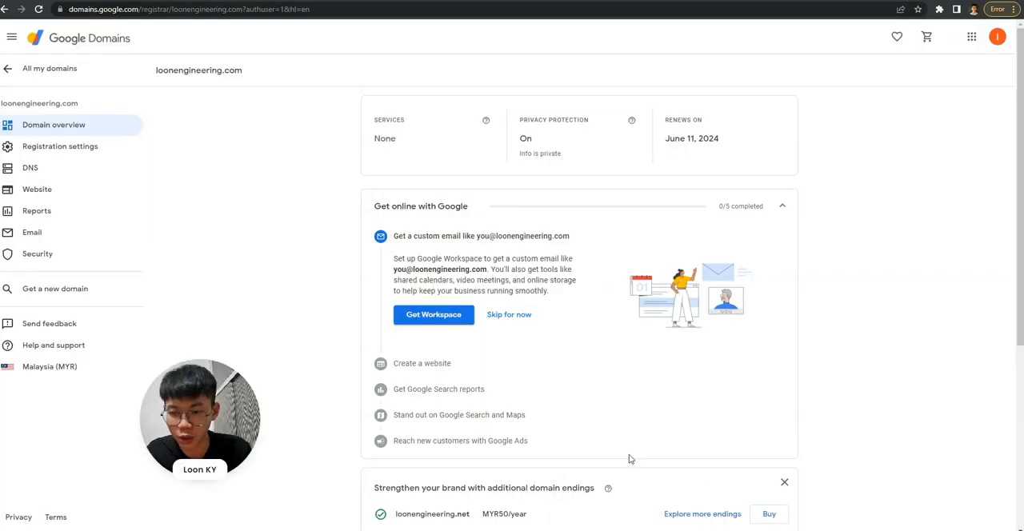
click(50, 174)
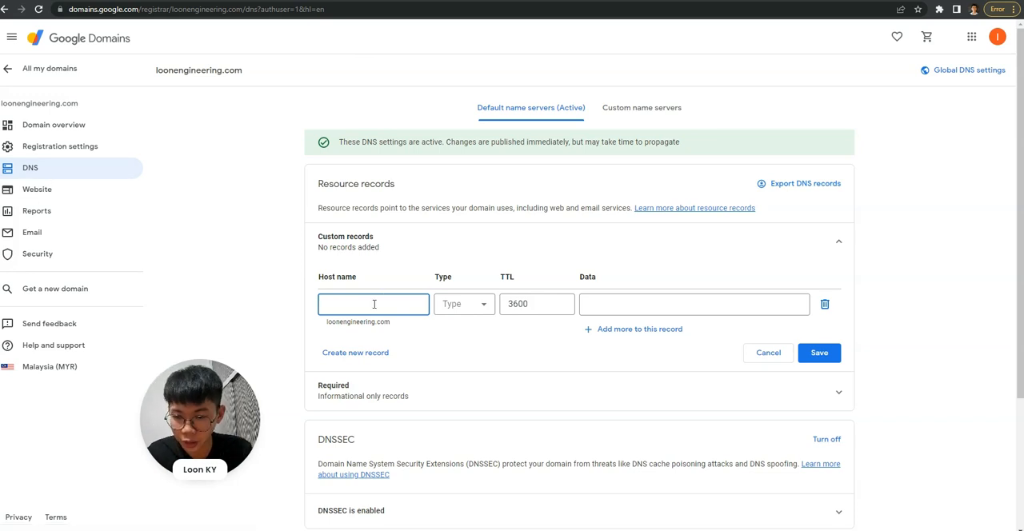
- Set the first custom record's host name to www and its type to CNAME
text(www)
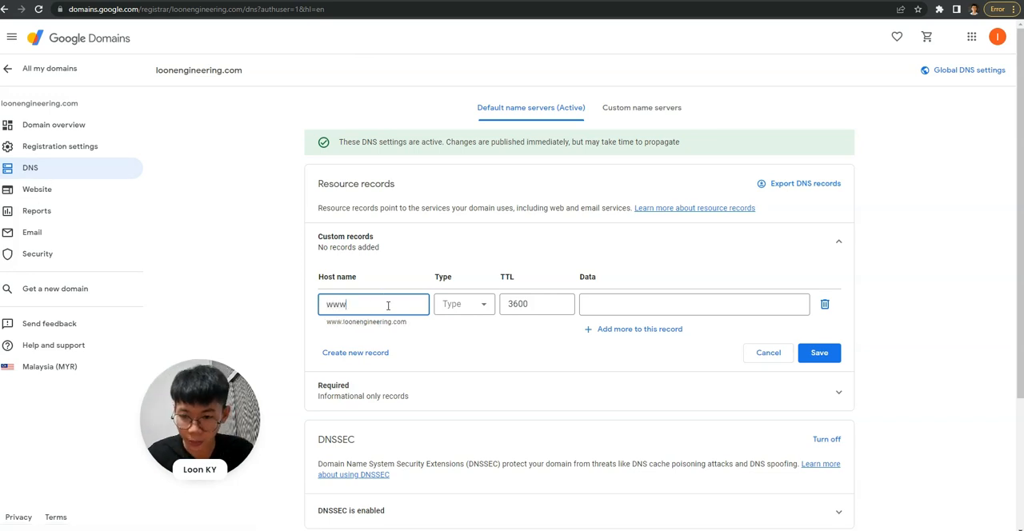
click(482, 305)
scroll(469, 368, down, 1)
click(469, 355)
click(617, 307)
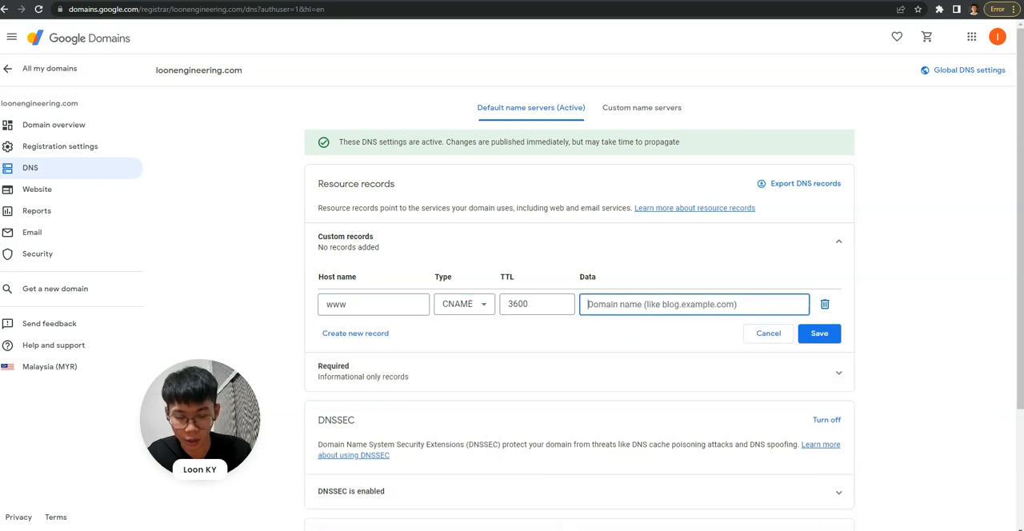
- Copy the target d2h8s55pk69qtr.cloudfront.net. from systeme.io into the www record's data in Google Domains, removing the leading blank line
mouse_move(701, 526)
click(667, 510)
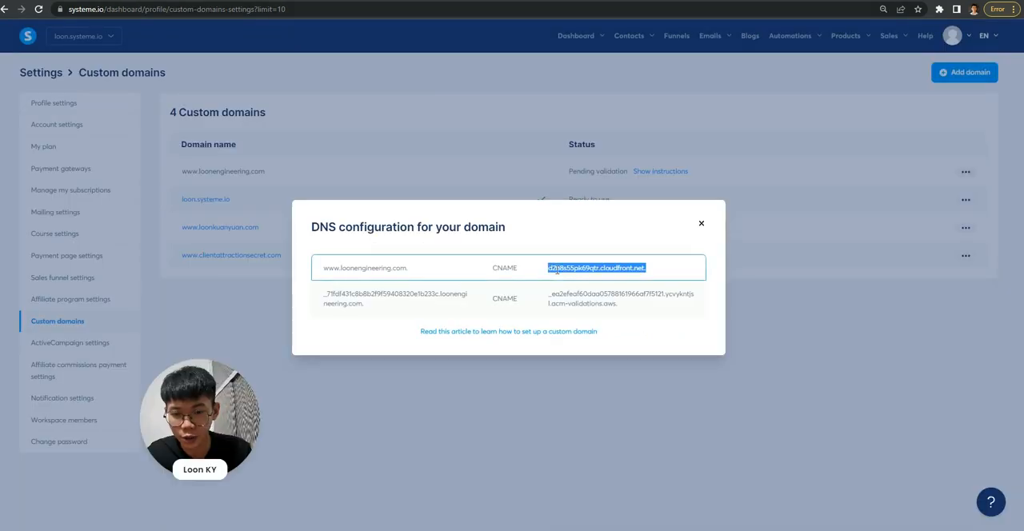
click(613, 269)
drag(648, 273, 528, 268)
key(ctrl+c)
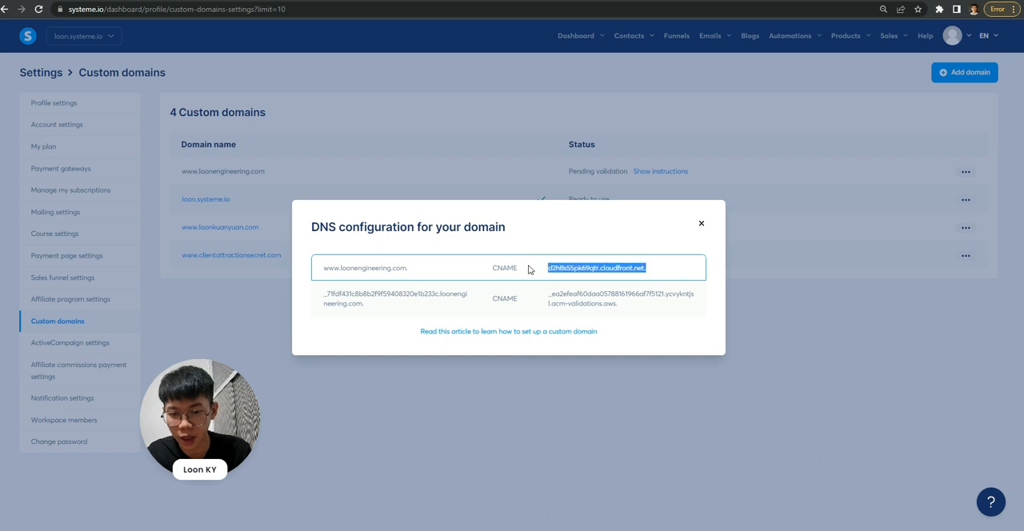
click(702, 521)
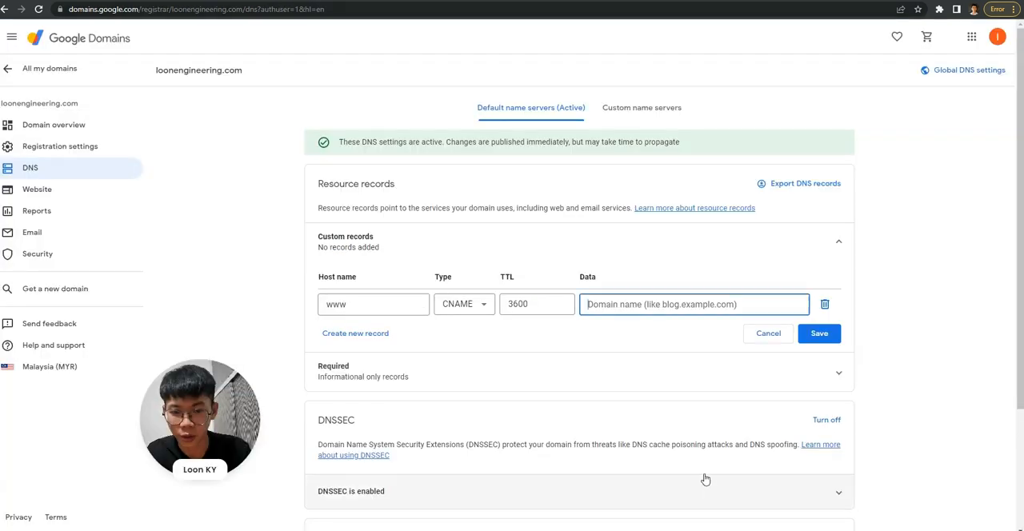
key(ctrl+v)
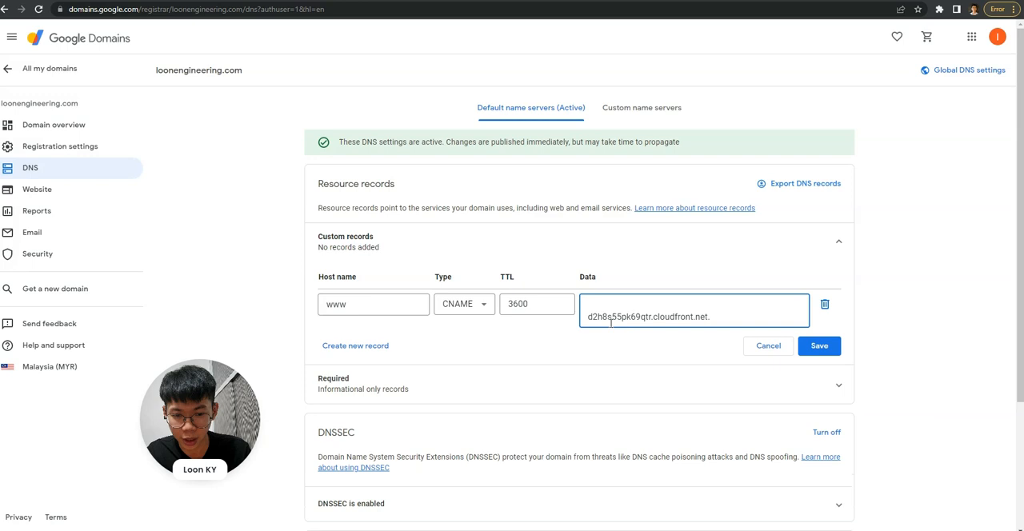
key(BackSpace)
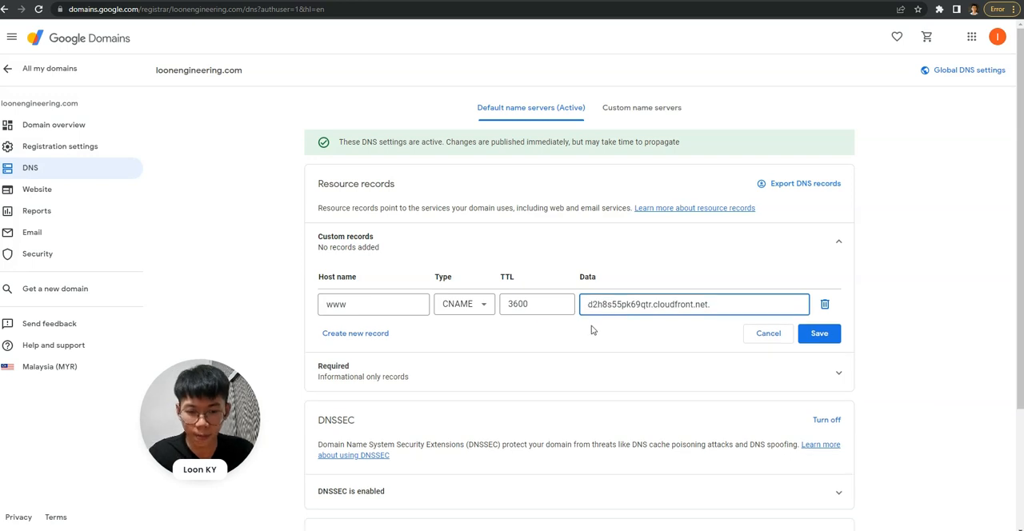
- Create a second CNAME record in Google Domains, using the validation host prefix from systeme.io without the domain or trailing dot
click(375, 336)
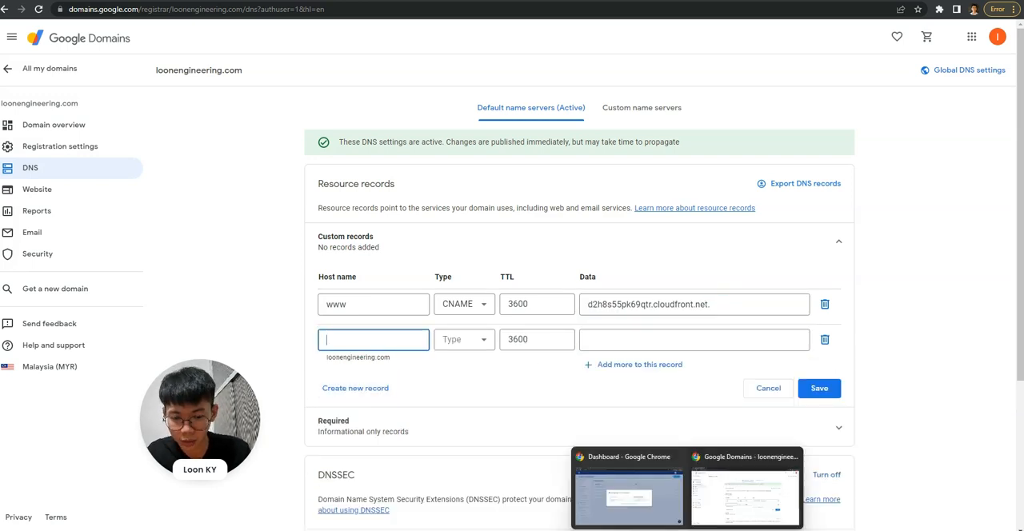
click(660, 510)
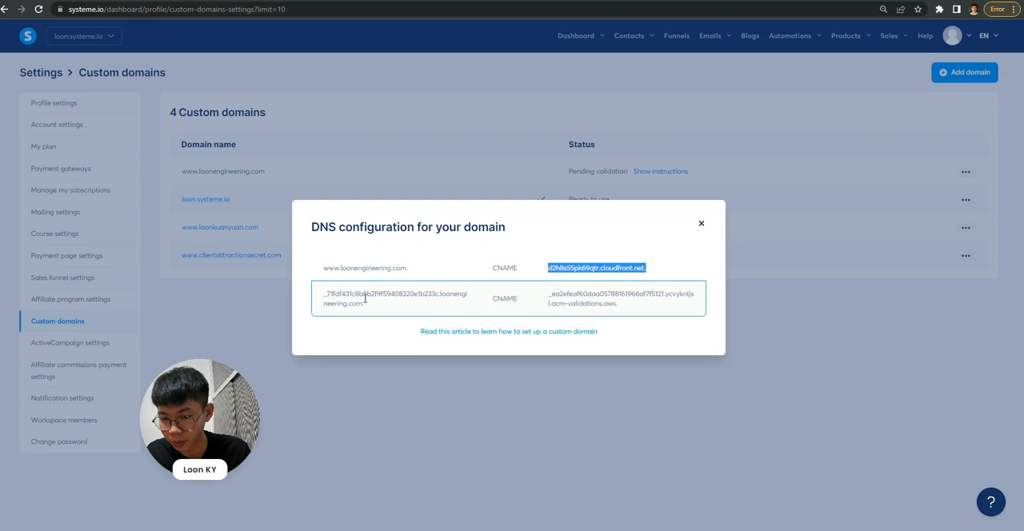
drag(439, 293, 298, 286)
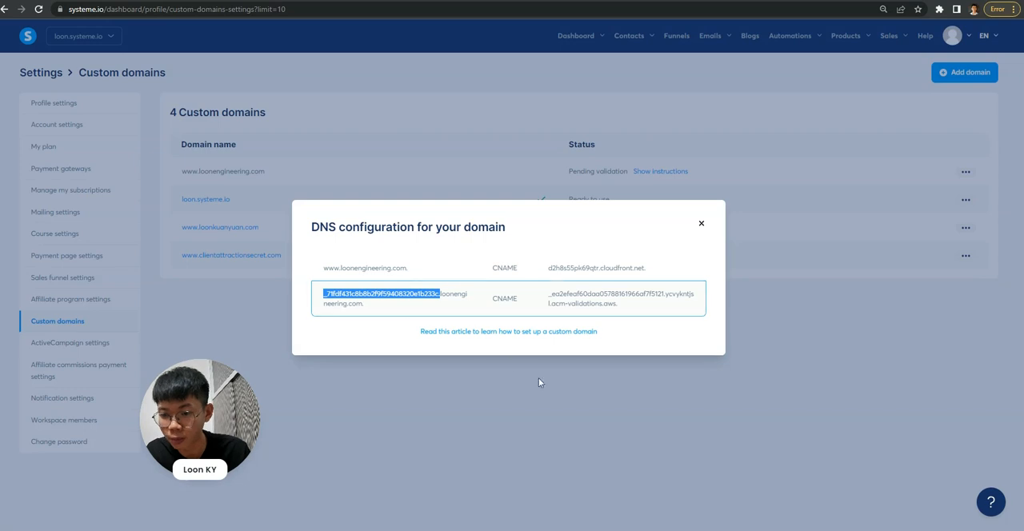
mouse_move(687, 530)
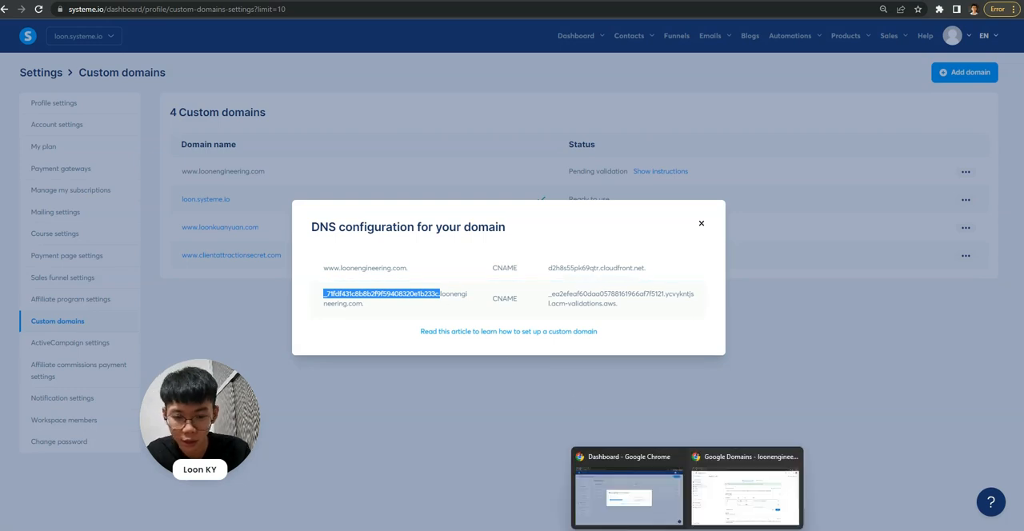
click(745, 495)
text(_71fdf431c8b8b2f9f59408320e1b233c.)
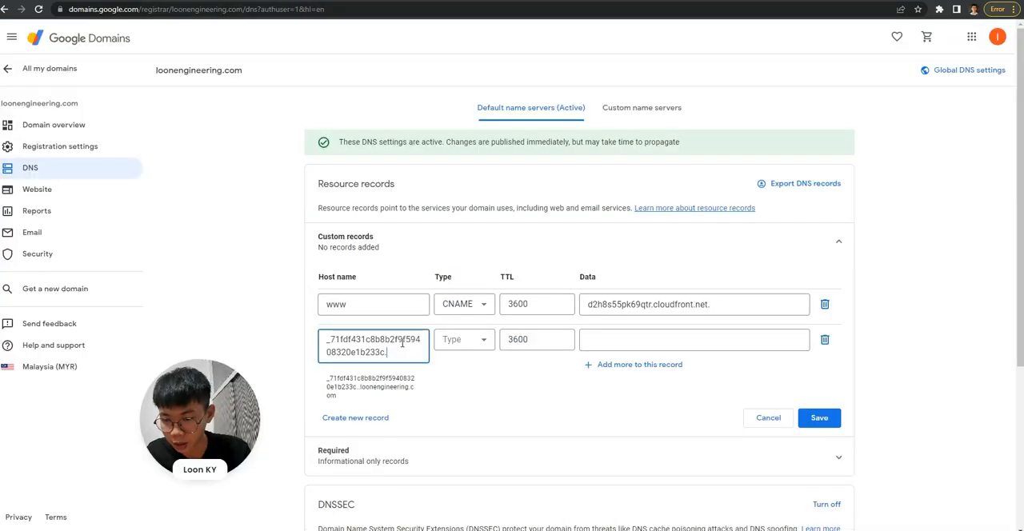
key(BackSpace)
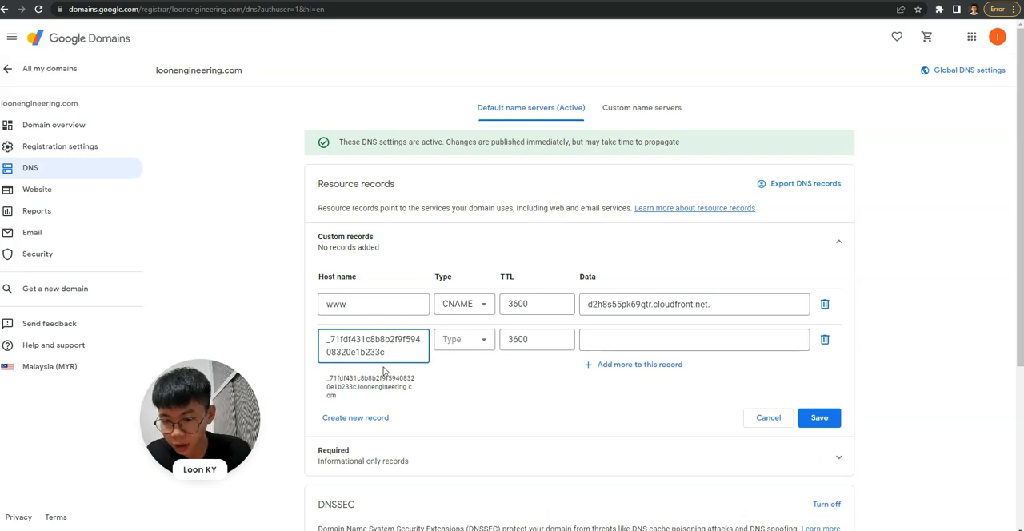
text(.)
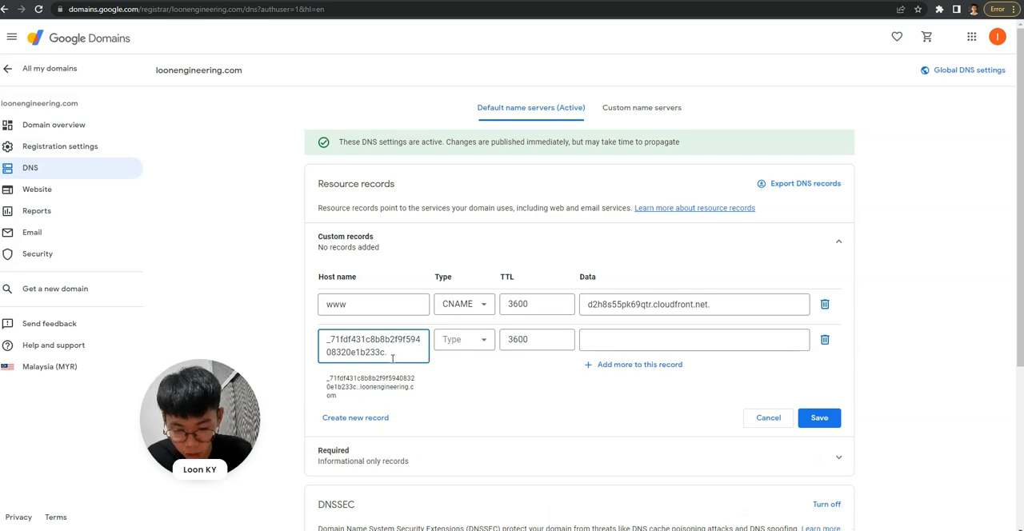
key(BackSpace)
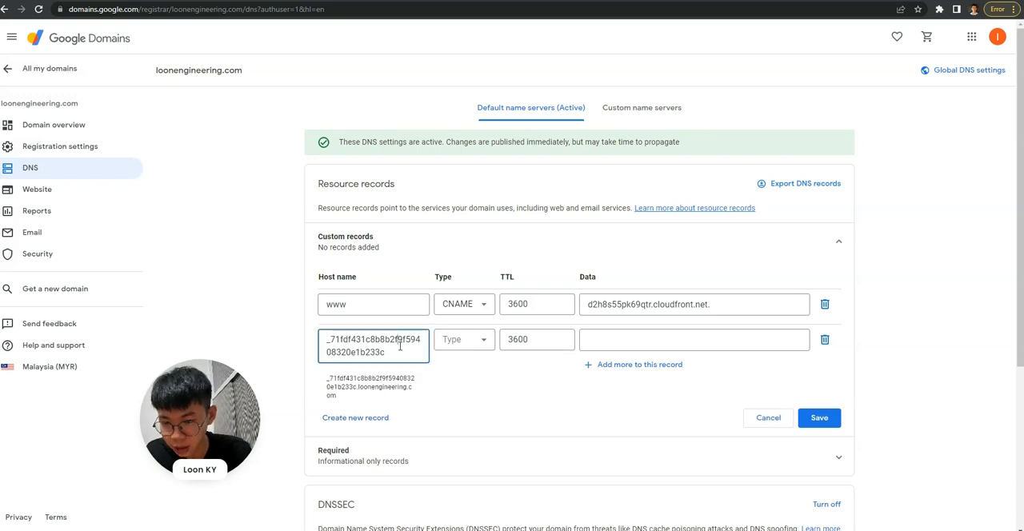
click(472, 343)
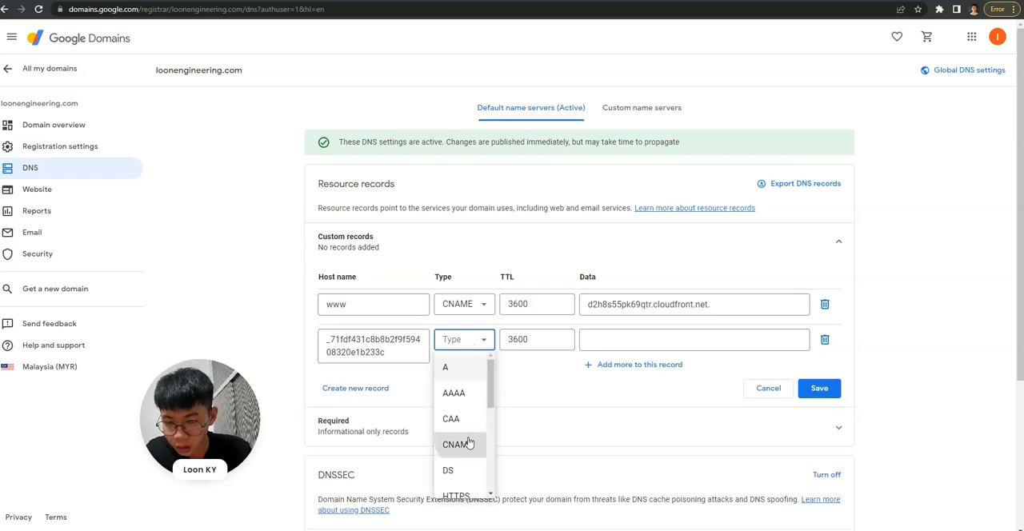
click(470, 440)
- Copy the acm-validations.aws target from systeme.io into the second record's data in Google Domains and save the custom records
click(608, 340)
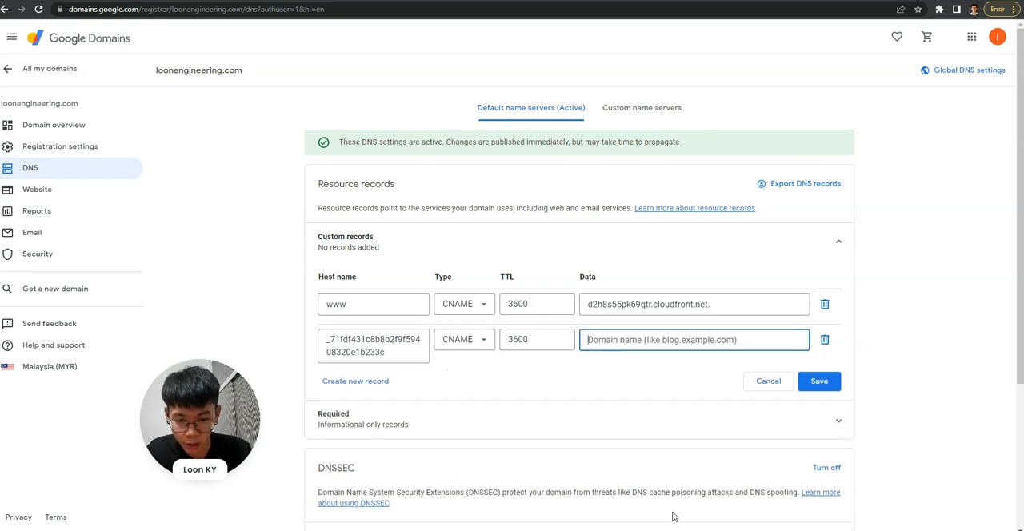
mouse_move(687, 530)
click(724, 503)
click(663, 504)
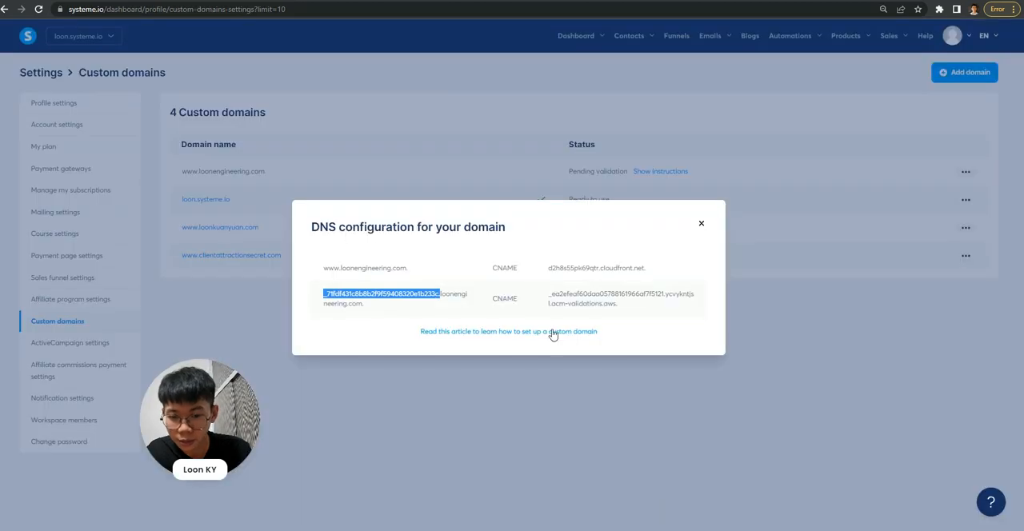
drag(547, 294, 621, 309)
key(ctrl+c)
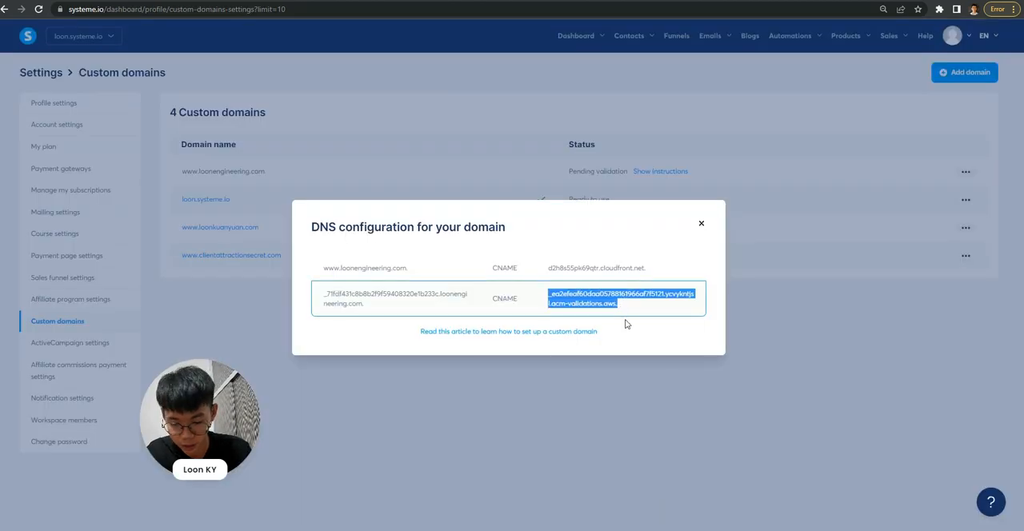
mouse_move(687, 529)
click(724, 503)
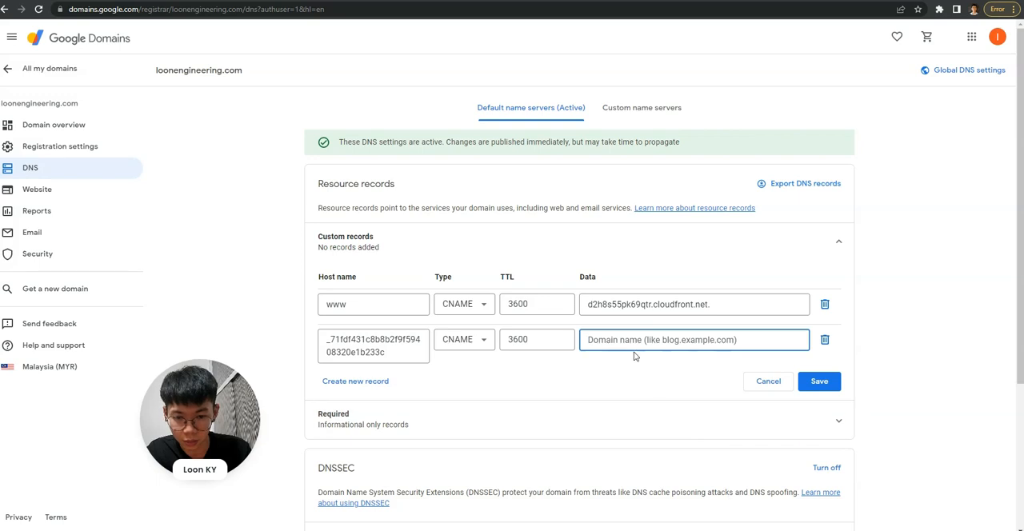
key(ctrl+v)
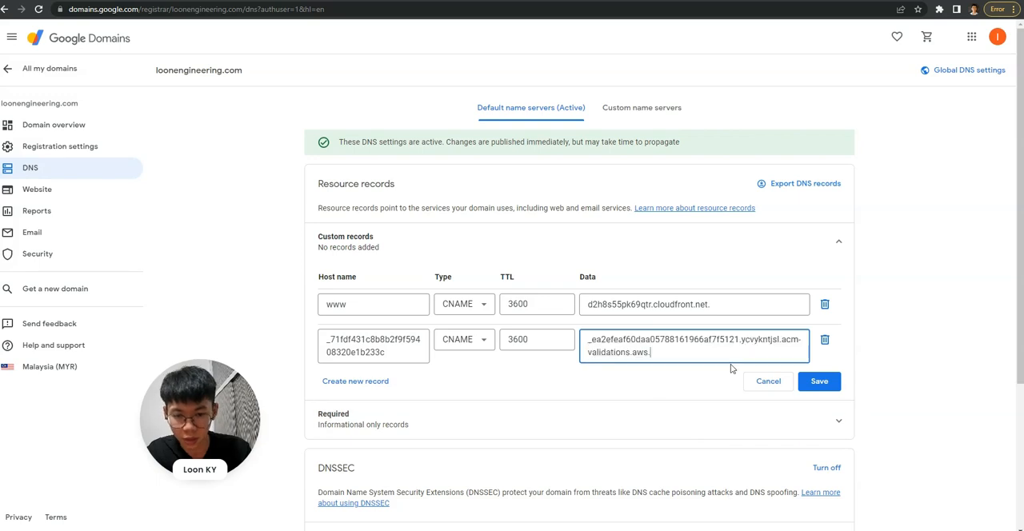
click(821, 383)
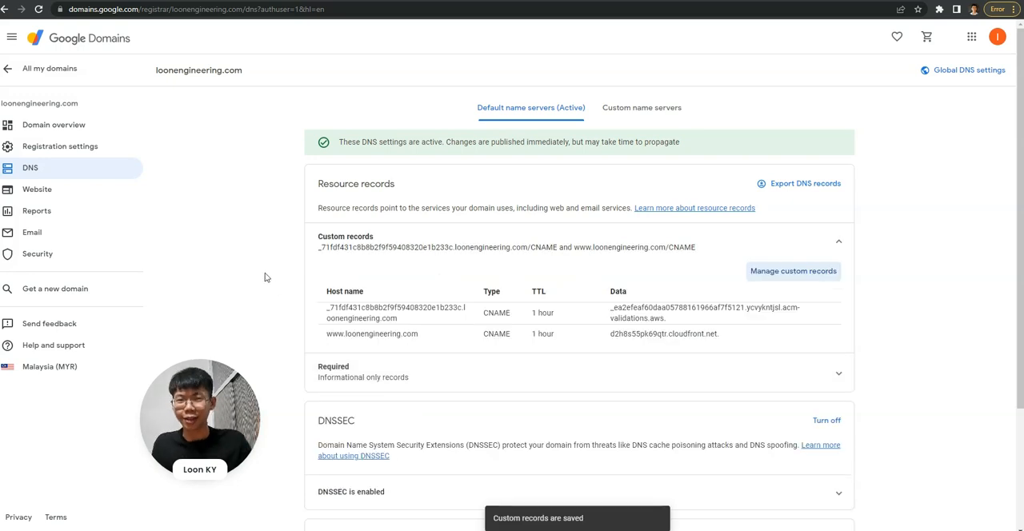
- Return to systeme.io, close the DNS configuration instructions and reload the custom domains list to check the new domain's status
mouse_move(687, 530)
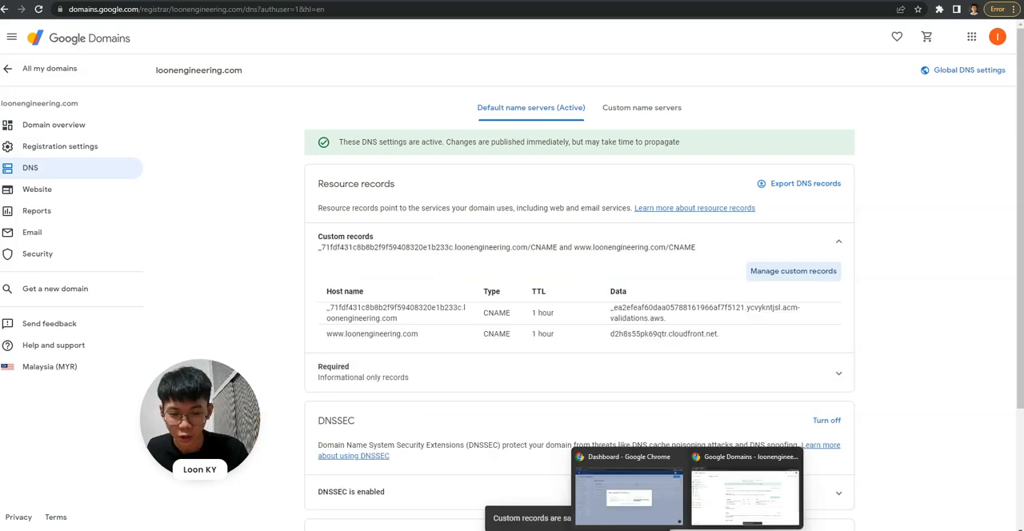
click(658, 486)
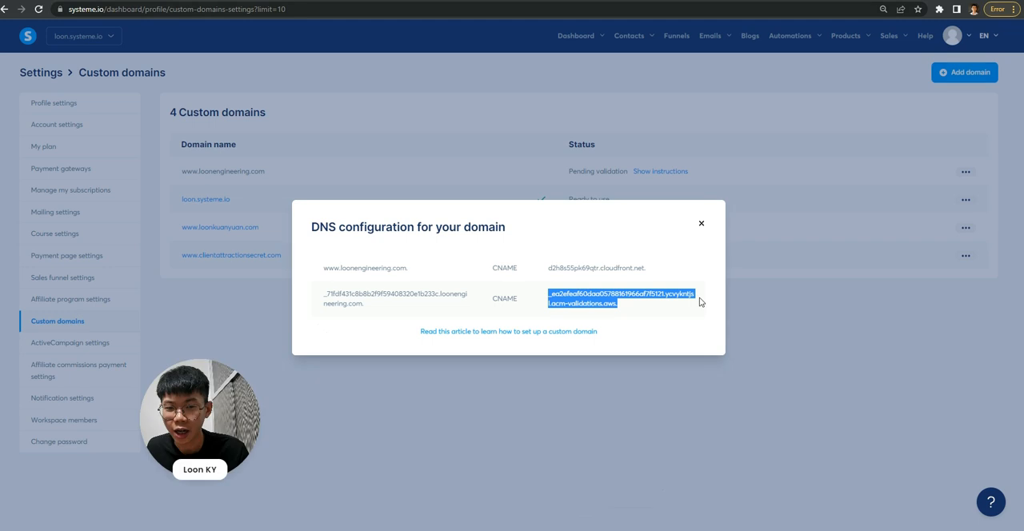
click(701, 225)
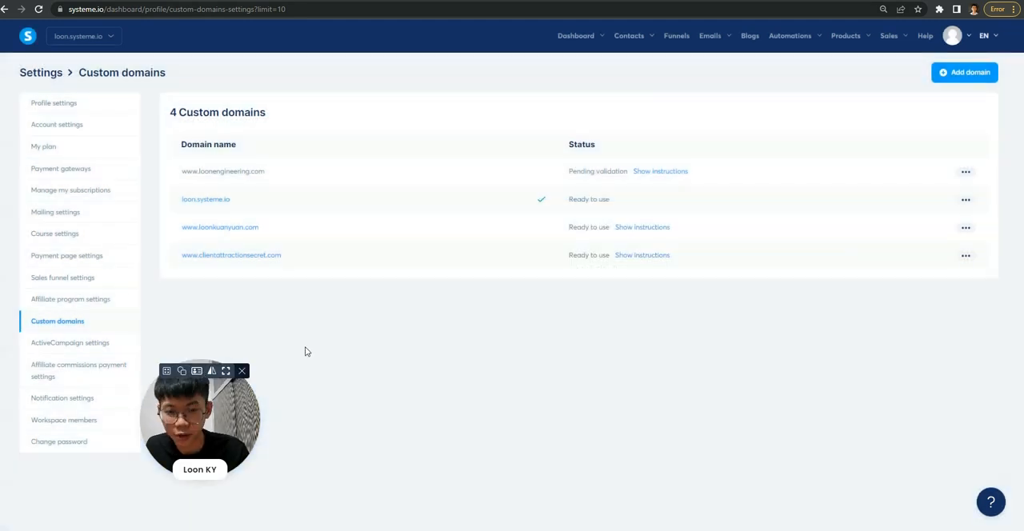
click(37, 9)
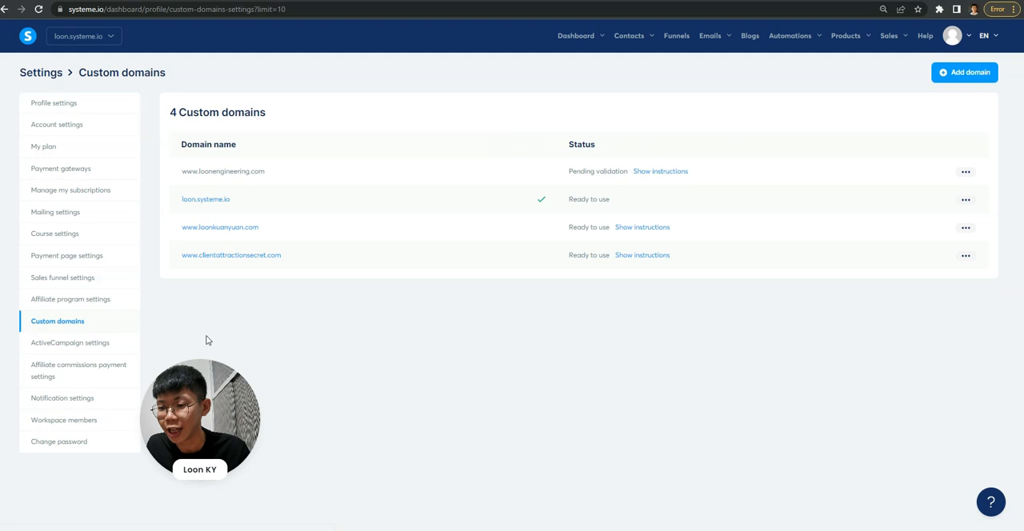
click(226, 371)
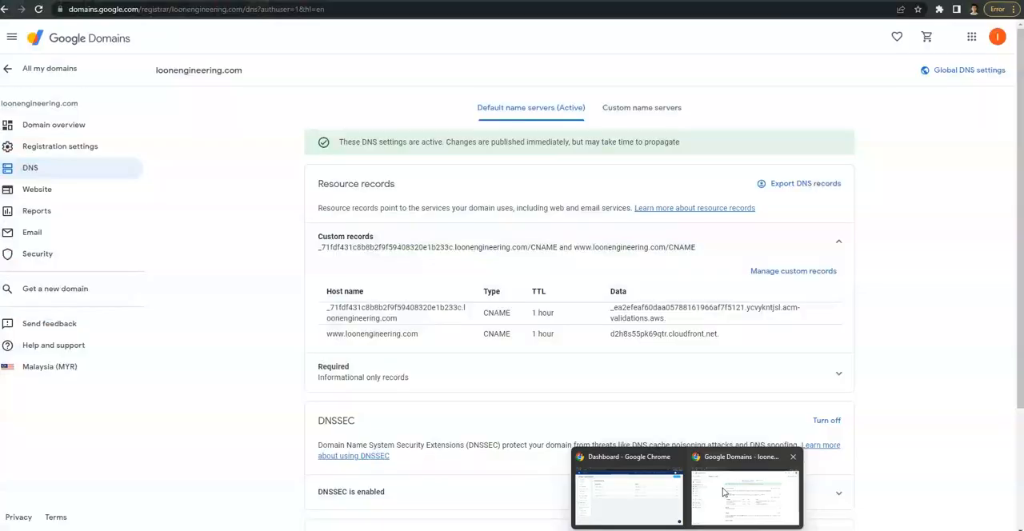
click(723, 493)
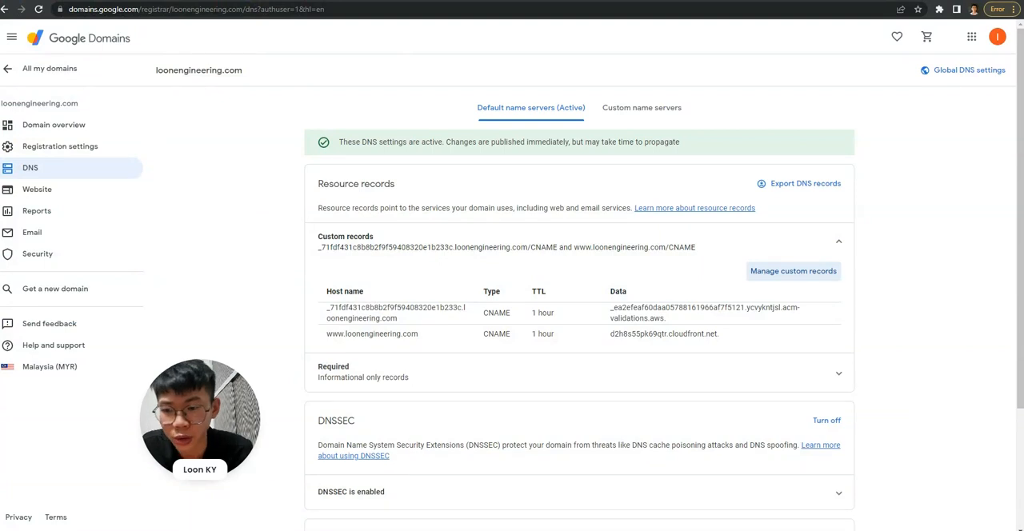
click(203, 1)
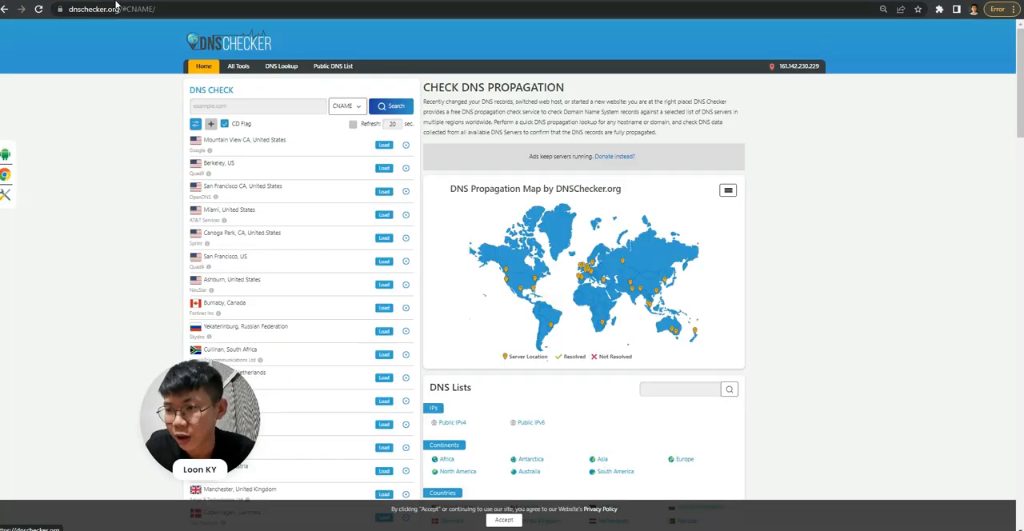
text(www.loonengineering.com)
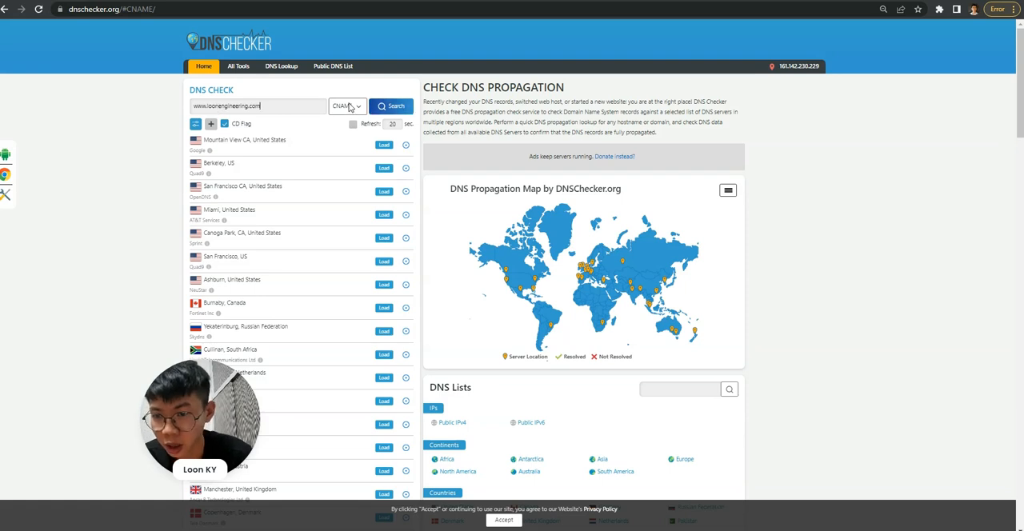
click(348, 107)
click(348, 108)
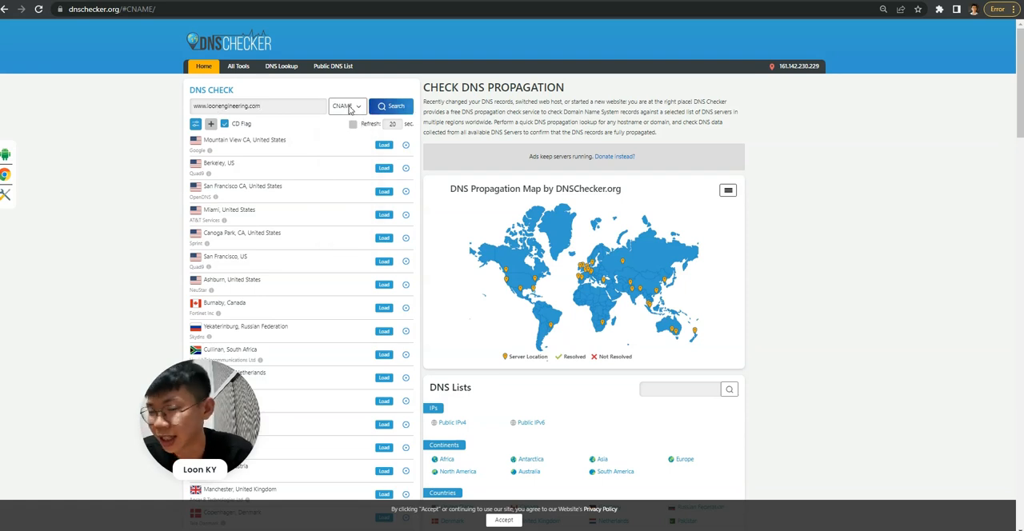
click(392, 109)
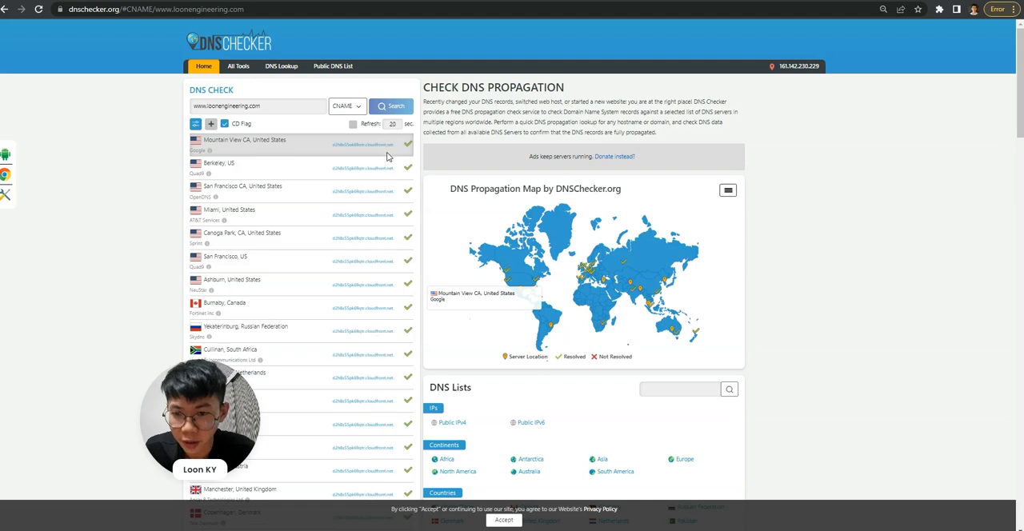